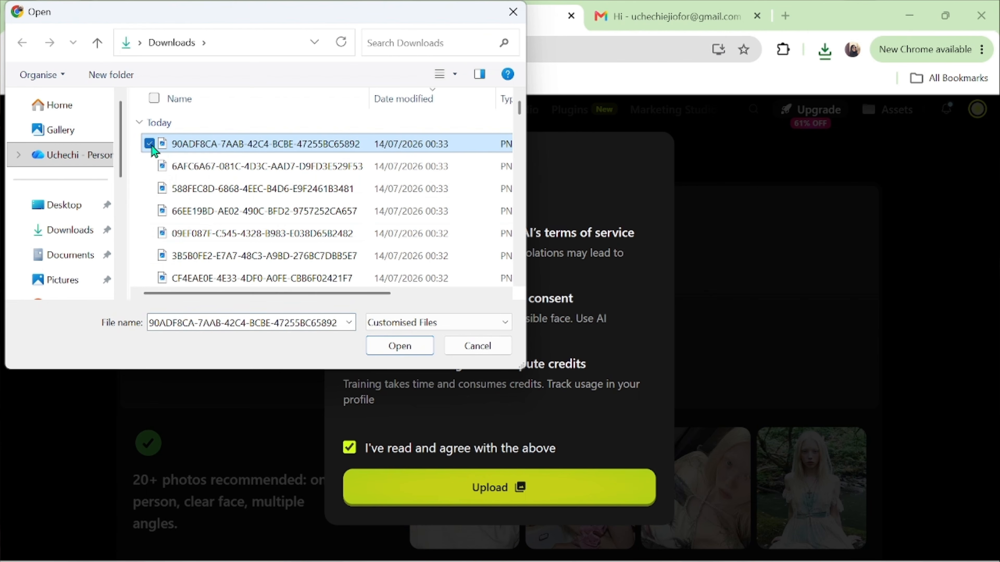
# Upload seven of today's PNG photos from Downloads as the new character's training images and name the character Sara
pyautogui.click(151, 167)
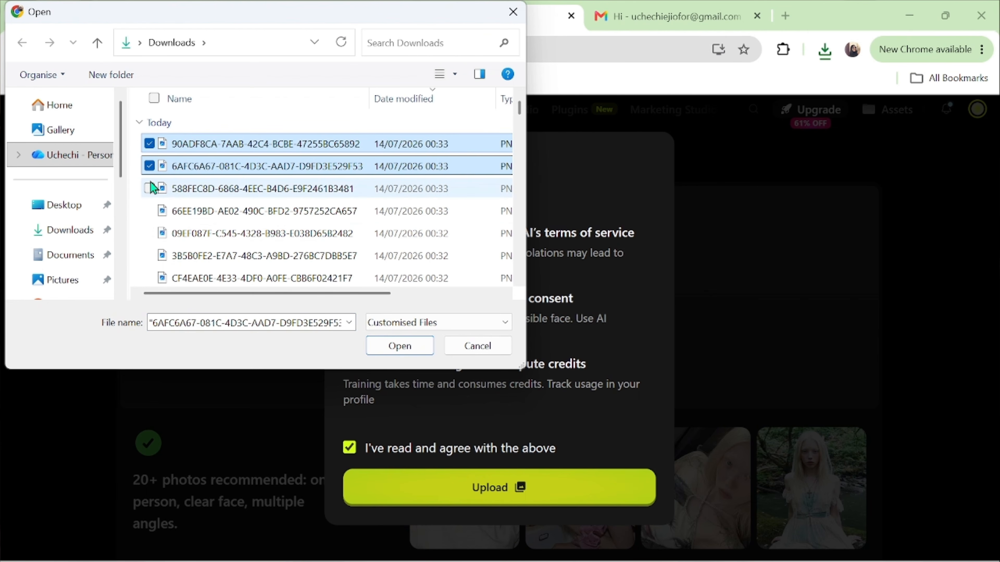
pyautogui.click(151, 189)
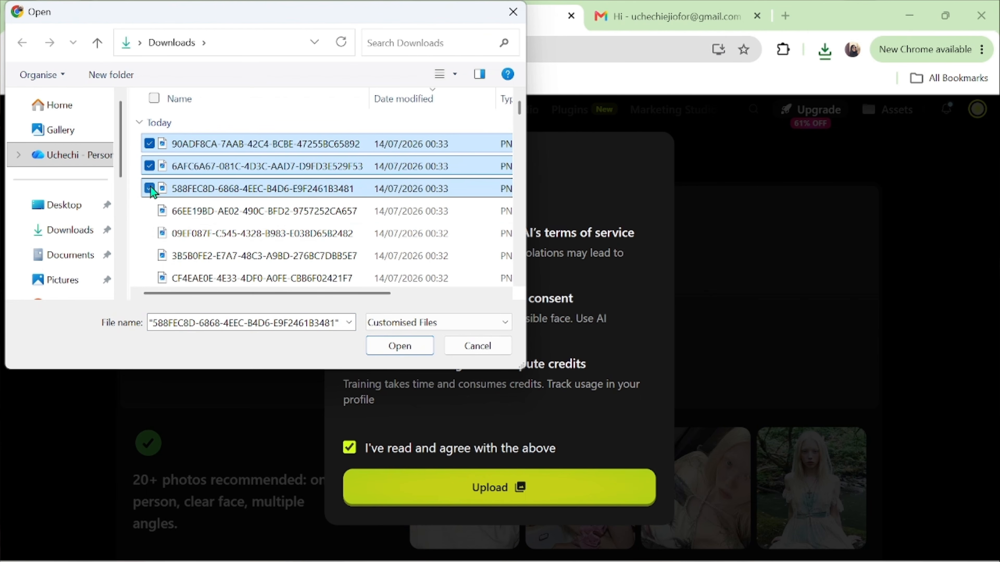
pyautogui.click(151, 212)
pyautogui.click(150, 234)
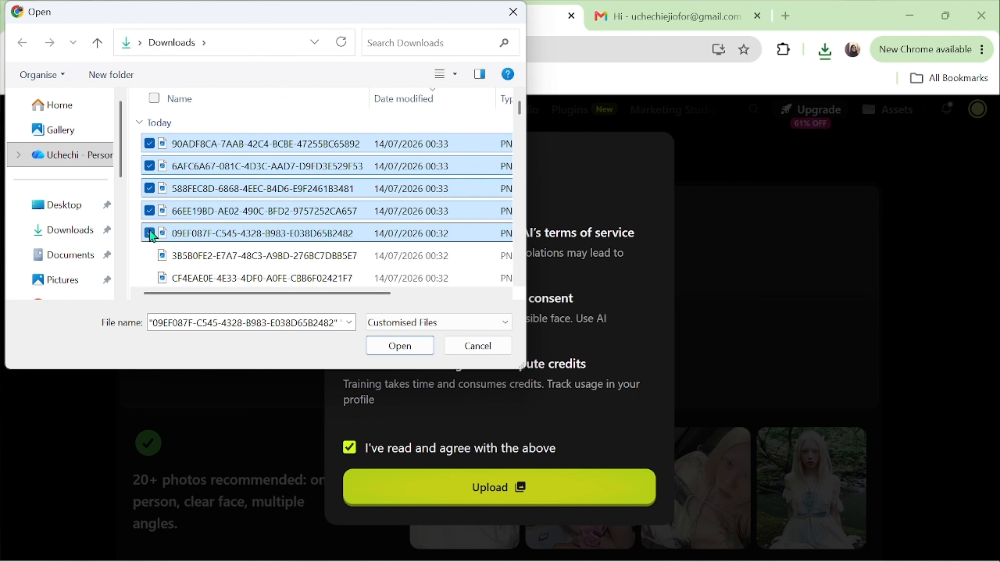
pyautogui.click(412, 349)
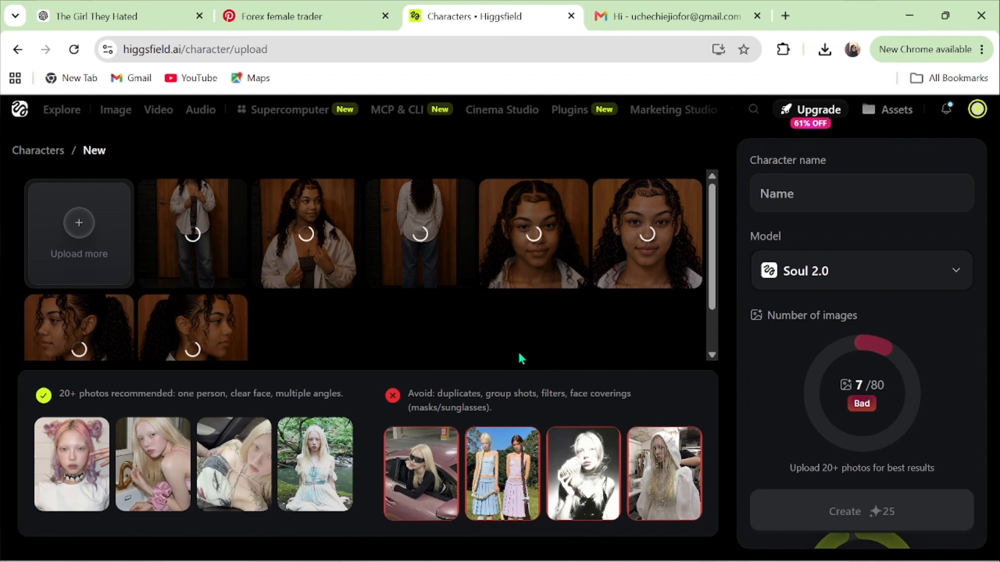
pyautogui.click(898, 191)
pyautogui.write('Sara')
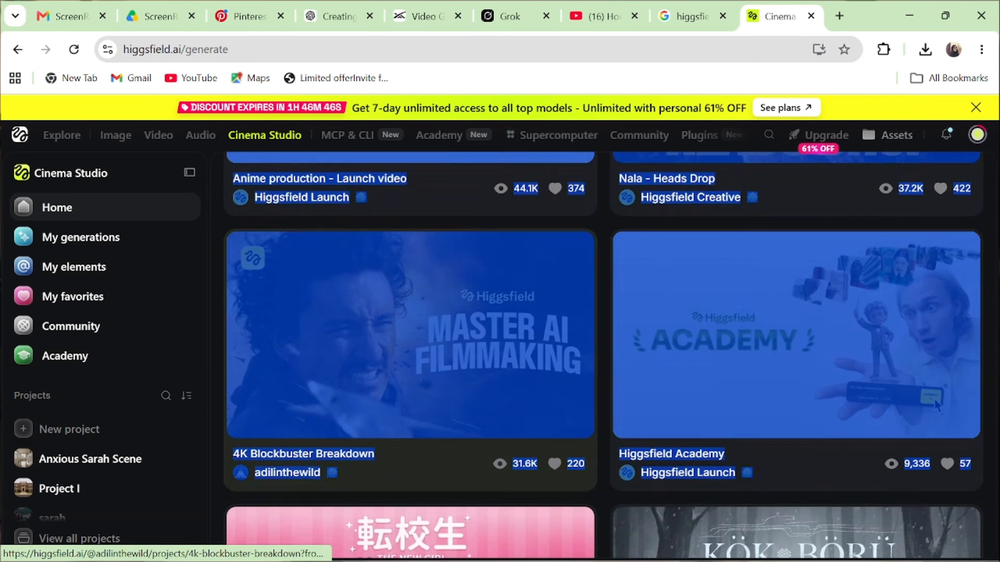
# Look through the Cinema Studio project showcase, the earlier generations and the saved elements
pyautogui.scroll(-15, 936, 405)
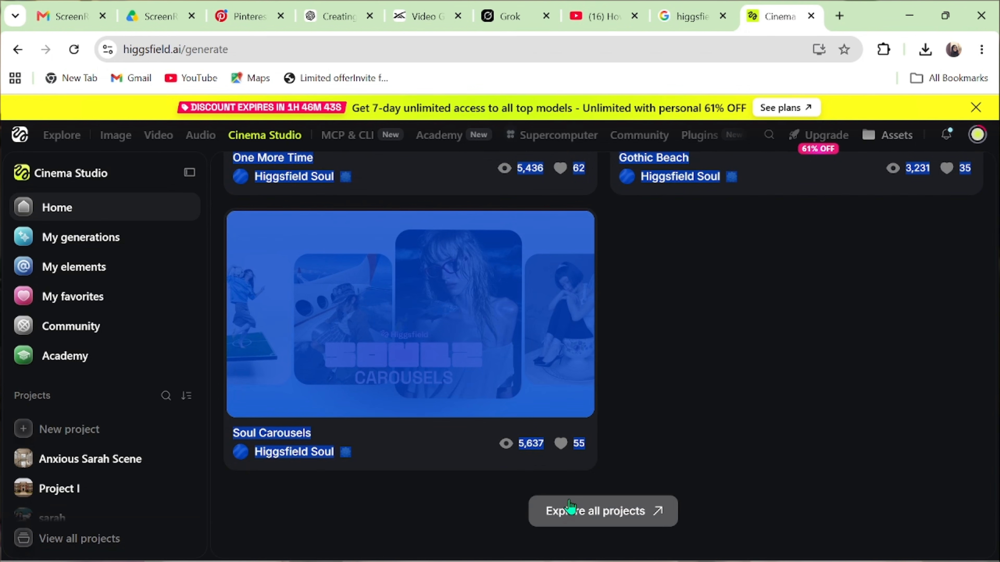
pyautogui.click(571, 509)
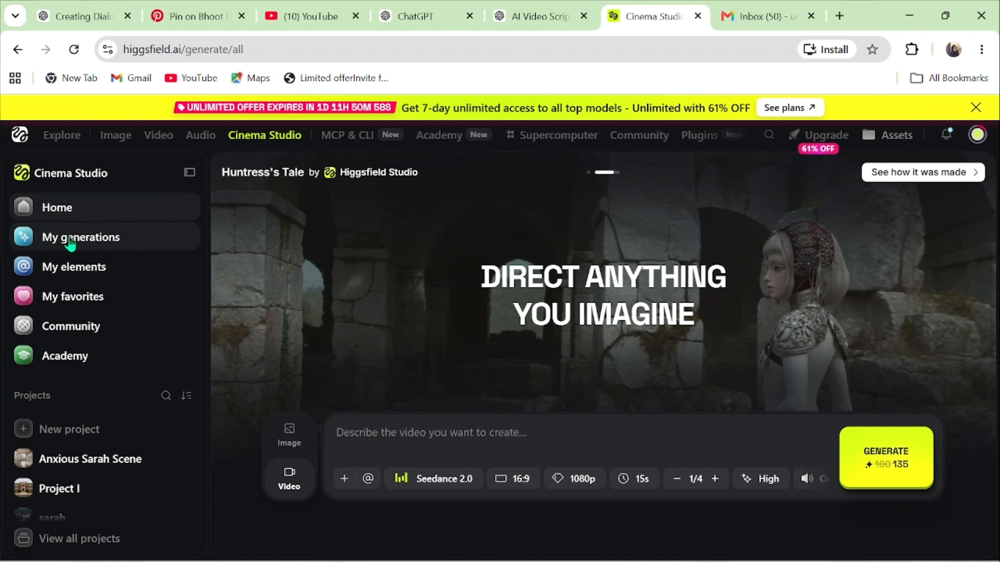
pyautogui.click(70, 239)
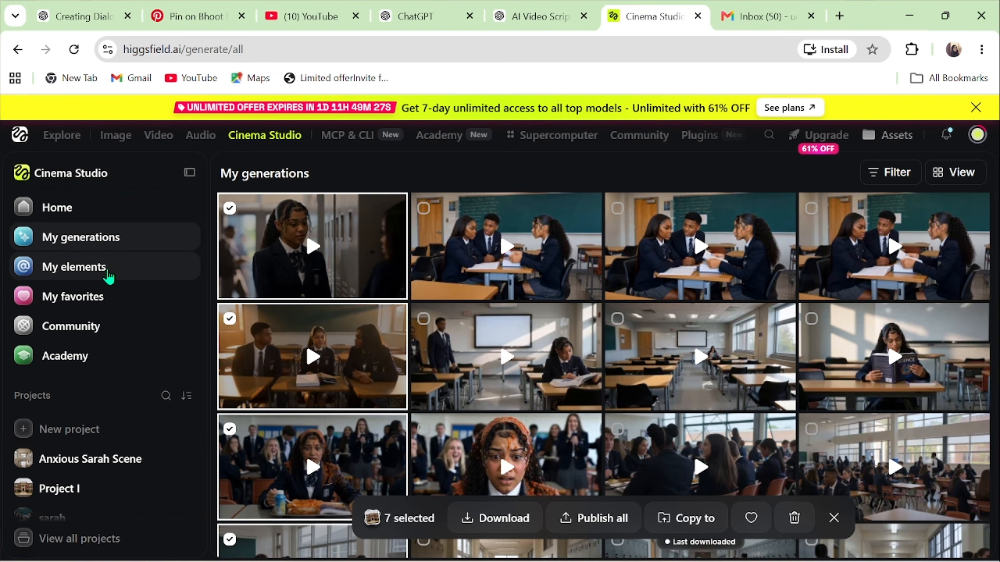
pyautogui.click(107, 272)
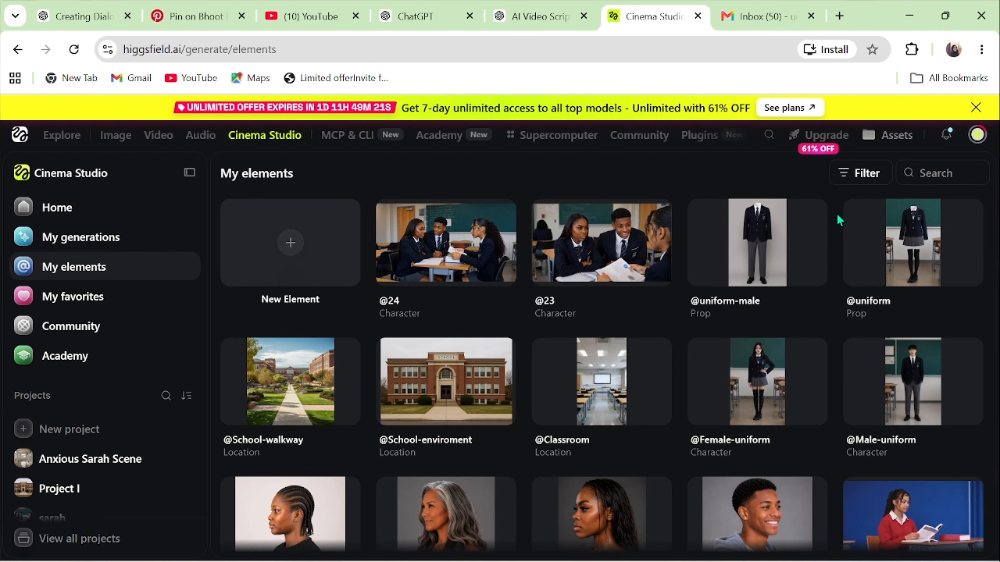
pyautogui.moveTo(837, 219); pyautogui.dragTo(857, 555)
pyautogui.click(767, 481)
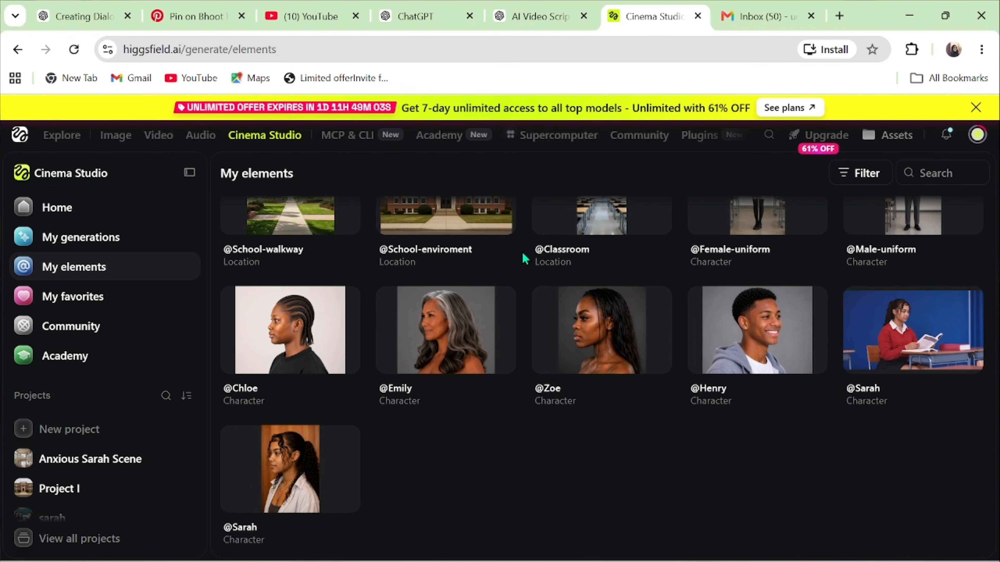
pyautogui.scroll(4, 524, 258)
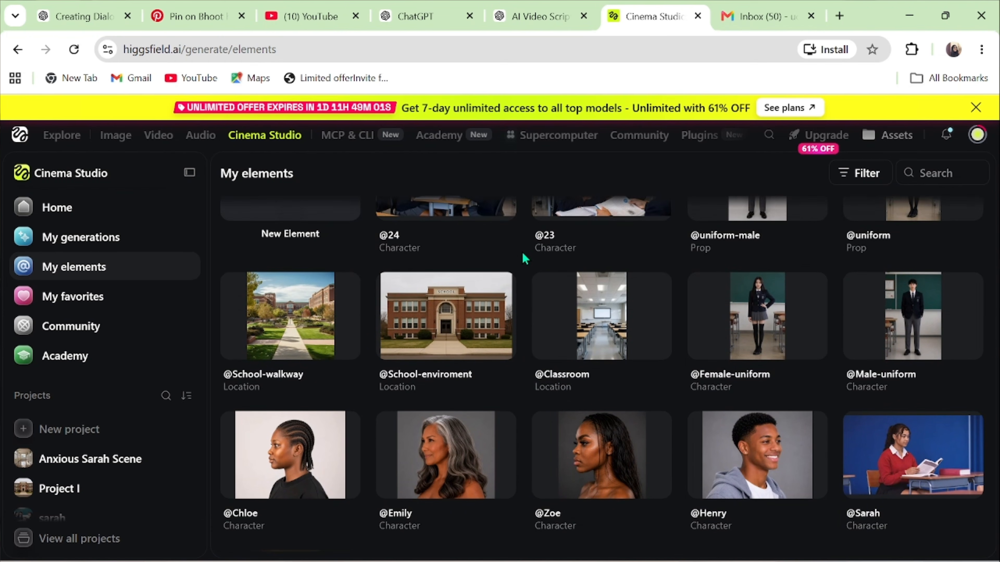
pyautogui.scroll(2, 524, 258)
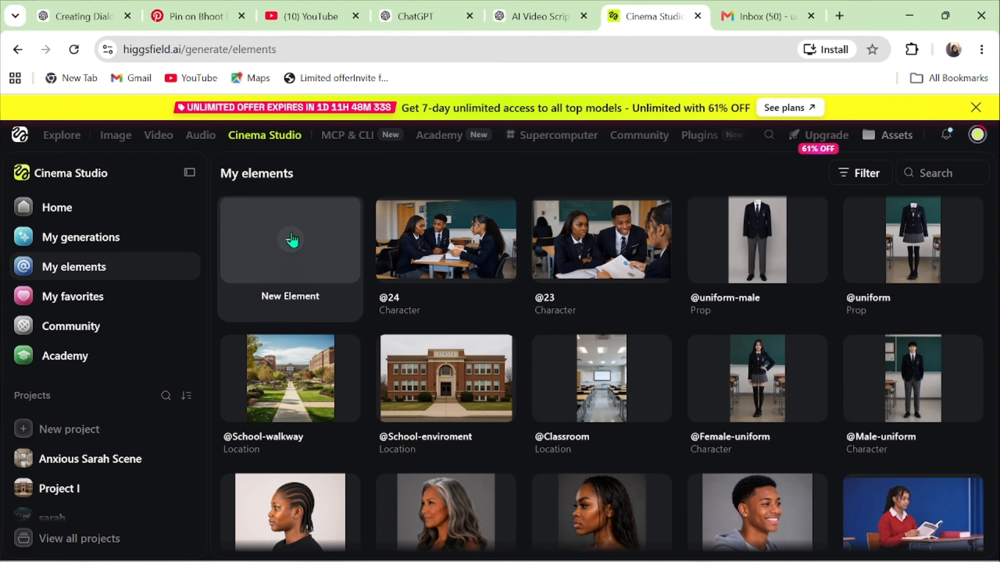
# Create a new element named School-uniform from the uploaded classroom image of a female student in uniform
pyautogui.click(291, 239)
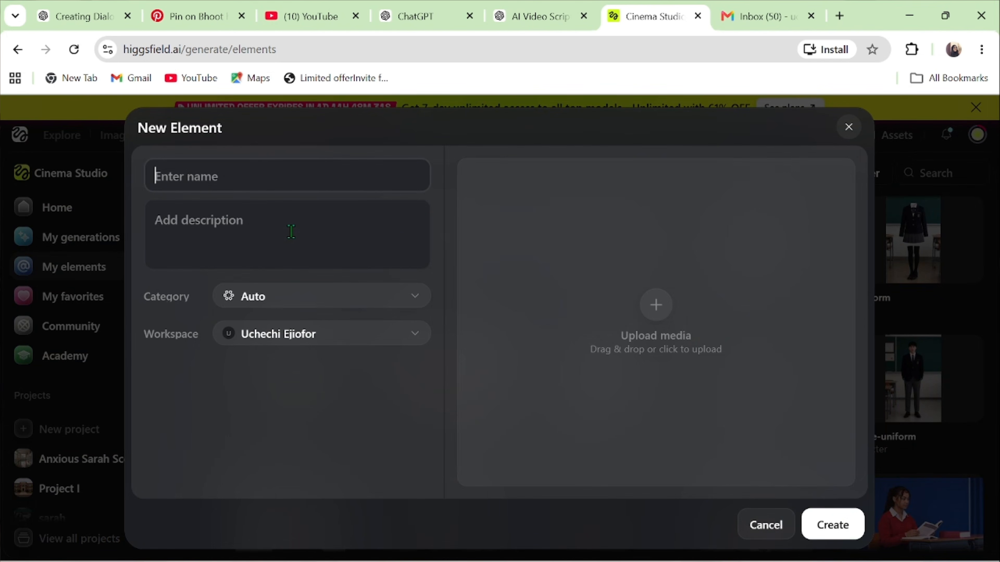
pyautogui.click(656, 304)
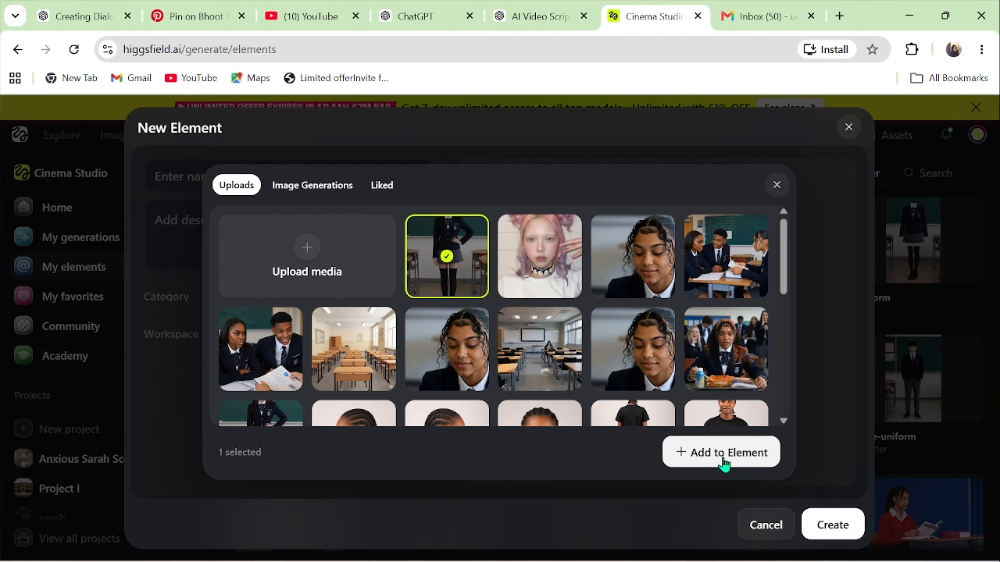
pyautogui.click(723, 460)
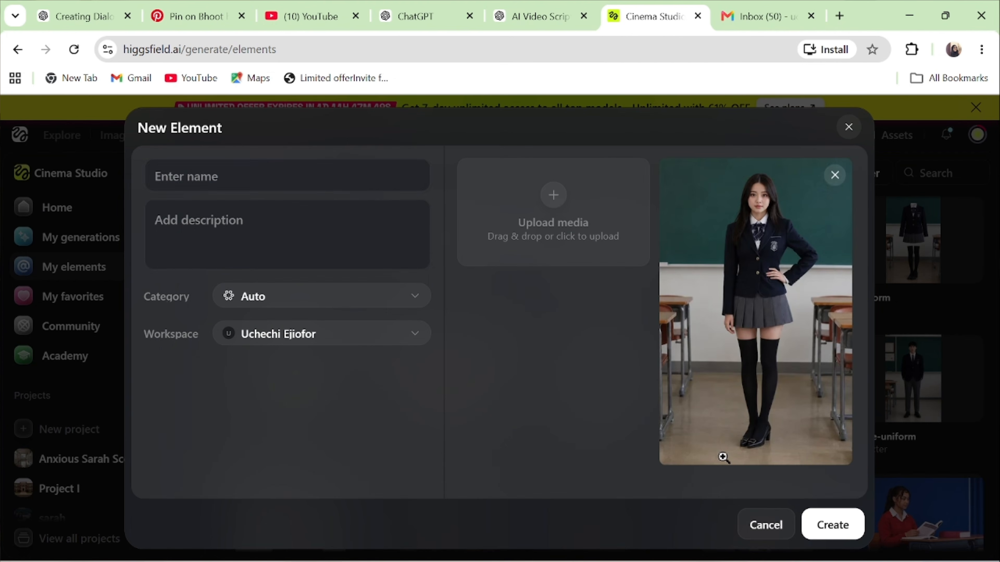
pyautogui.click(307, 176)
pyautogui.write('School')
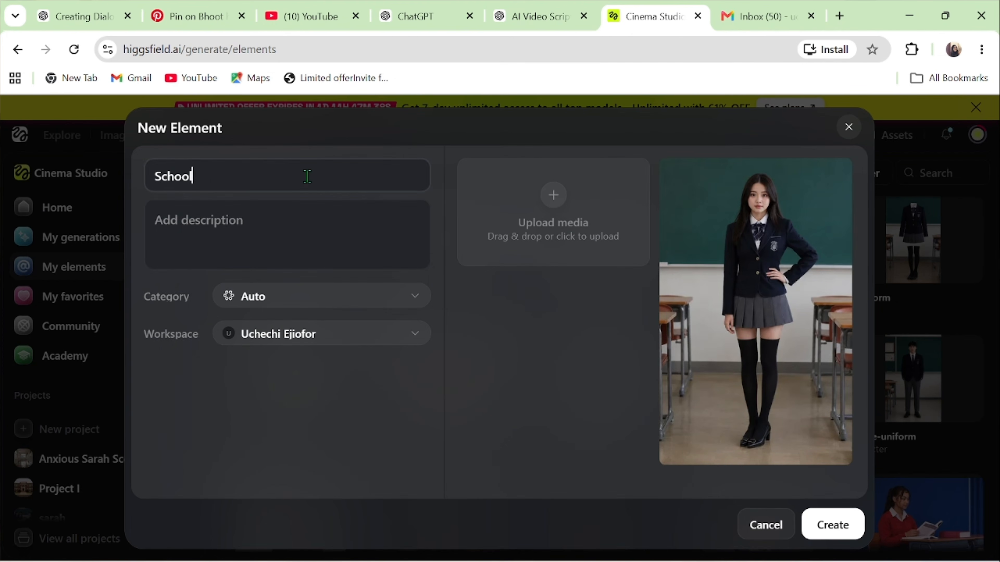
pyautogui.write('-uniform')
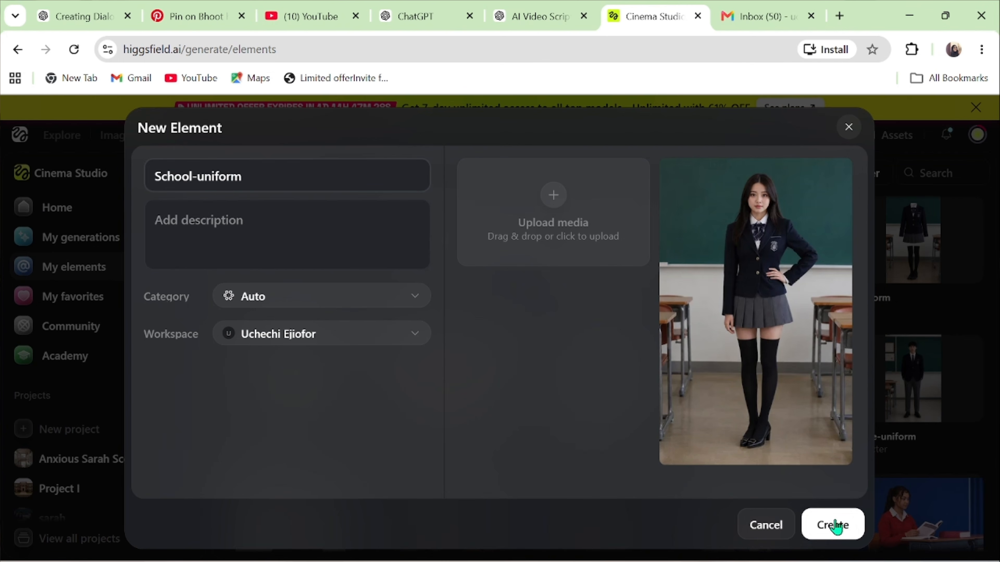
pyautogui.click(836, 527)
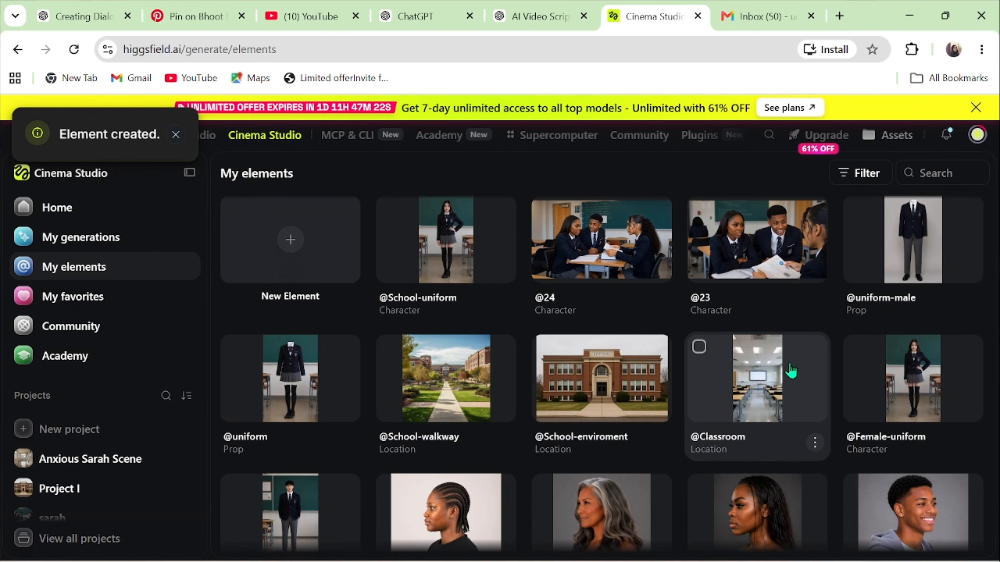
# View the favorites, then start a new project and enter "Sarah th" as its name
pyautogui.click(73, 296)
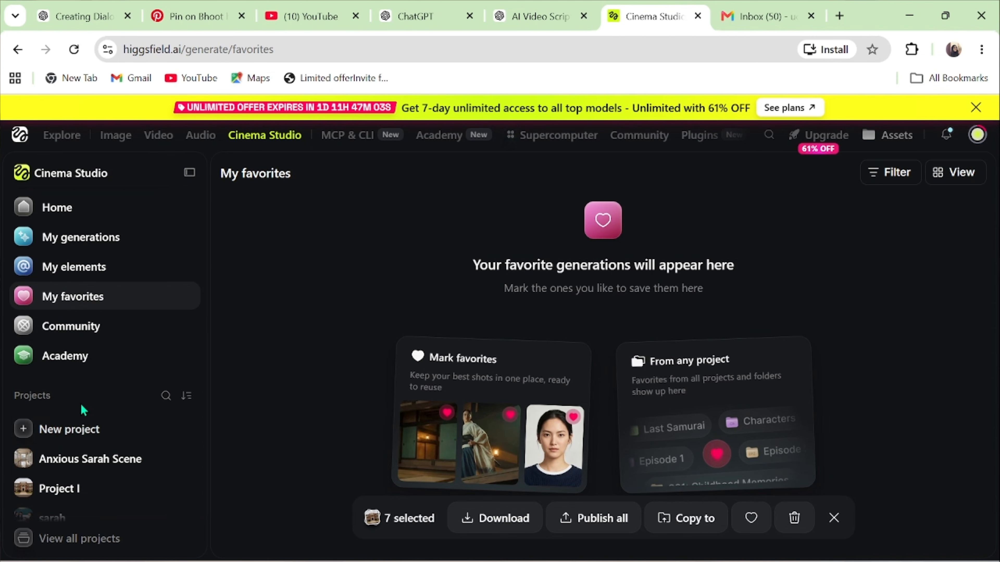
pyautogui.click(63, 433)
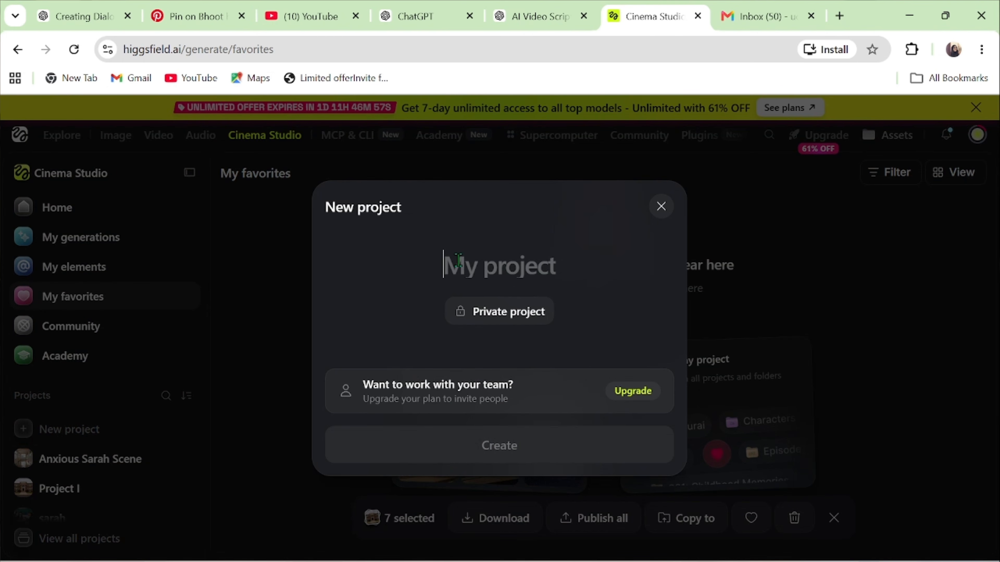
pyautogui.write('Sarah th')
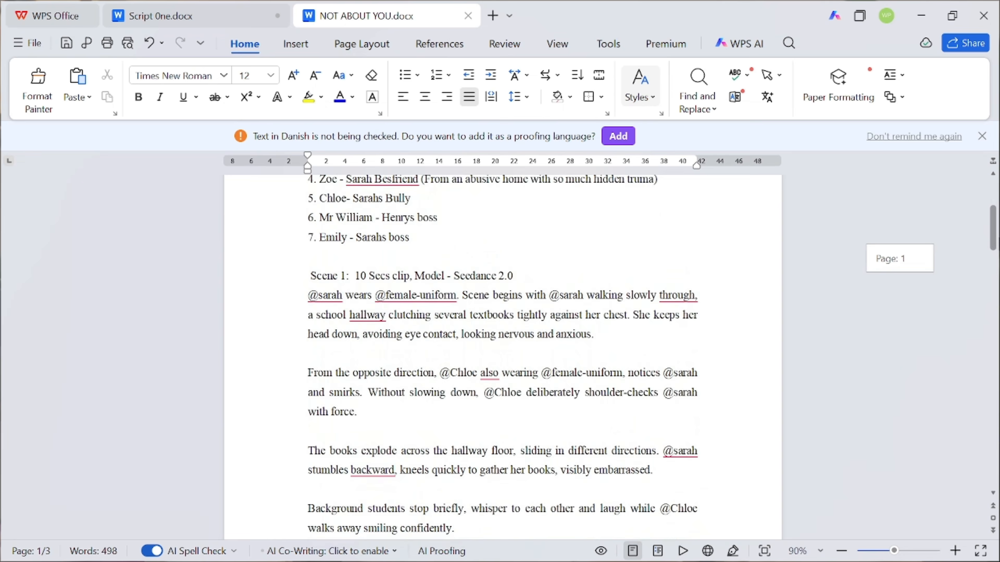
# Switch to WPS Writer and read through the Scene 1 and Scene 2 descriptions in NOT ABOUT YOU.docx
pyautogui.scroll(-12, 502, 354)
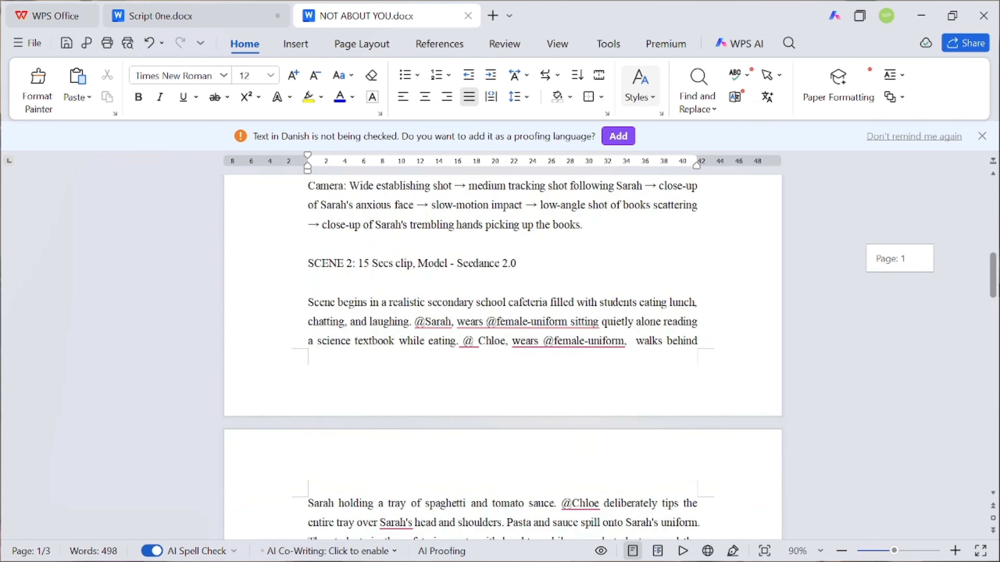
pyautogui.scroll(-5, 503, 354)
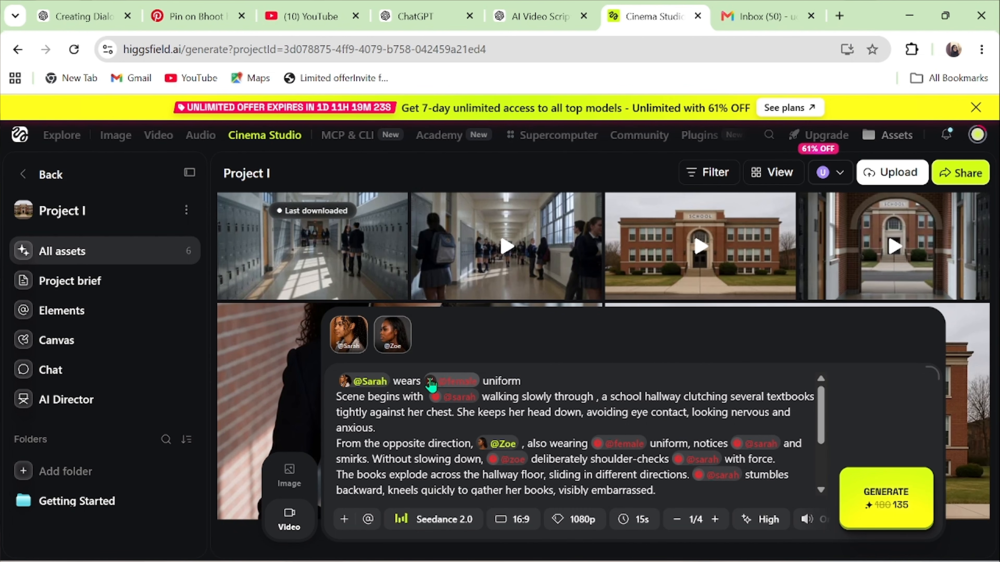
pyautogui.click(431, 381)
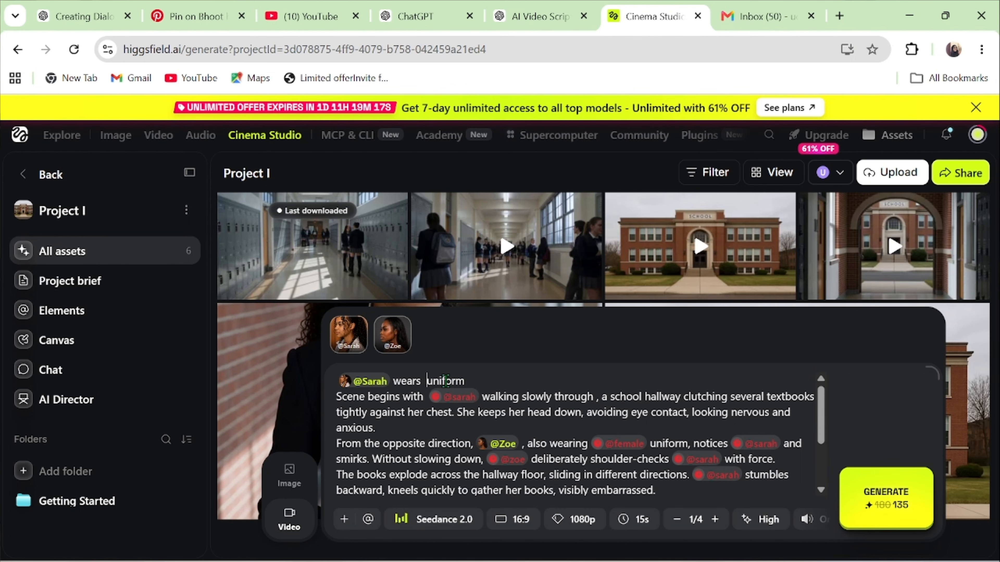
pyautogui.write('@')
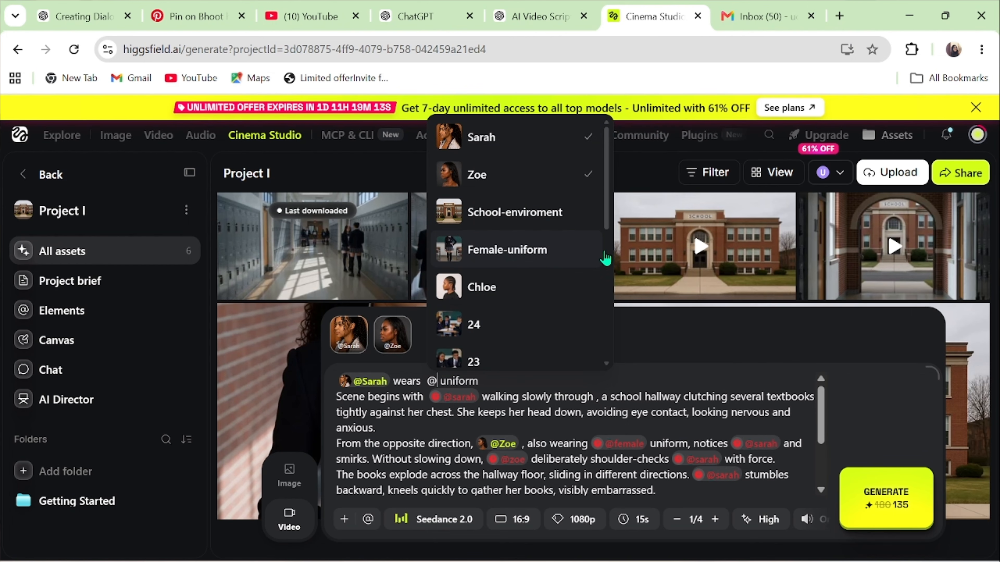
pyautogui.moveTo(611, 232); pyautogui.dragTo(610, 291)
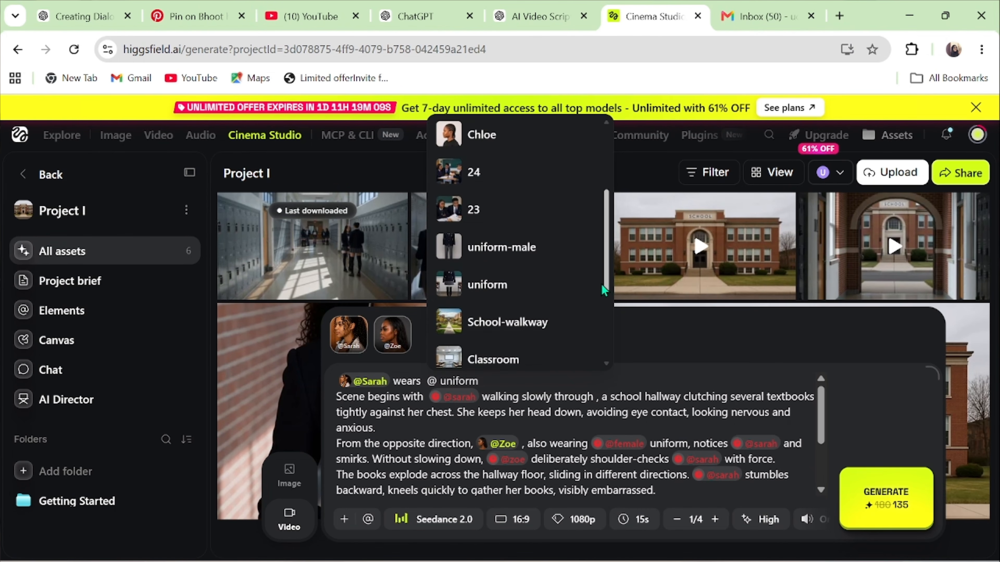
pyautogui.click(496, 296)
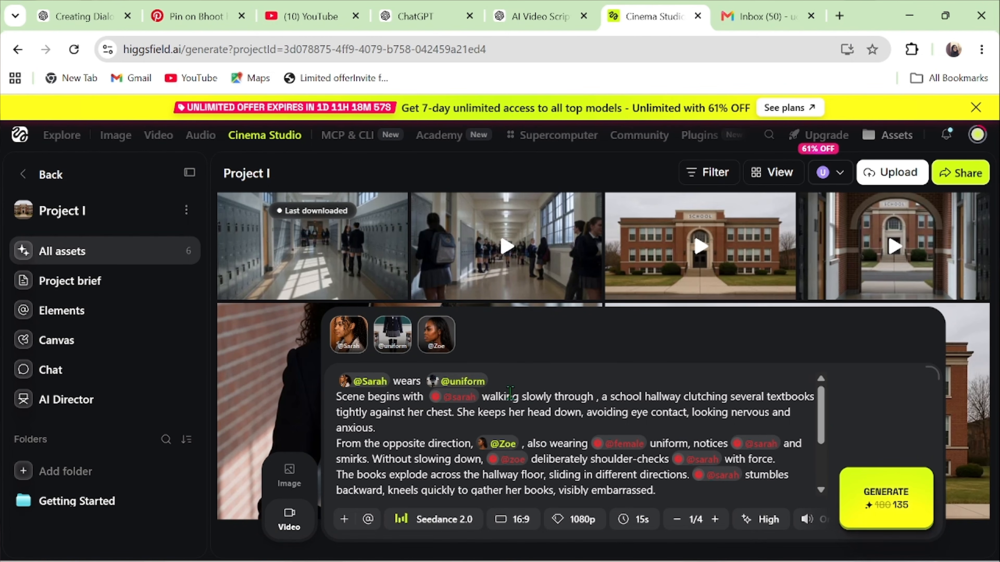
pyautogui.click(486, 393)
pyautogui.press('BackSpace')
pyautogui.write('@')
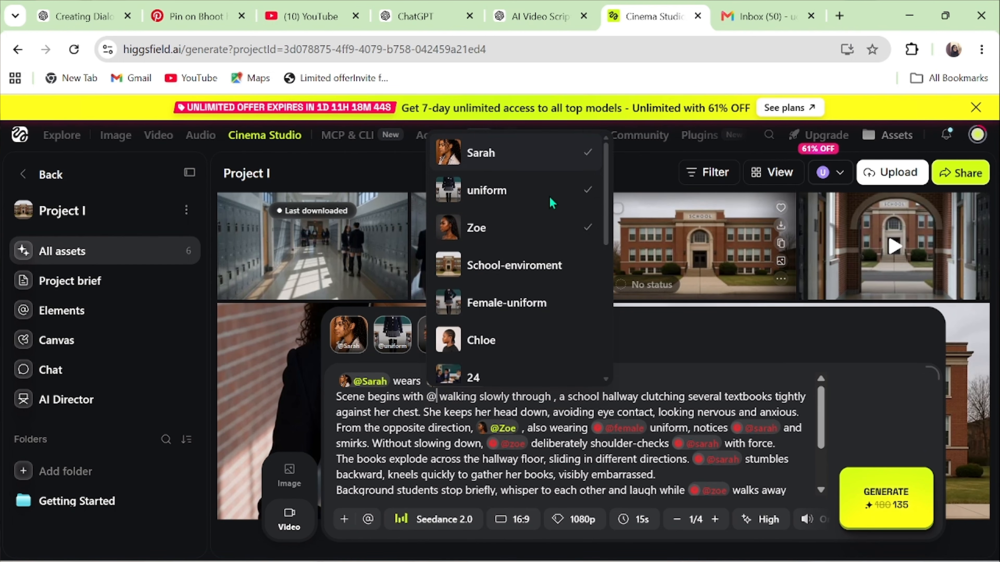
pyautogui.click(491, 156)
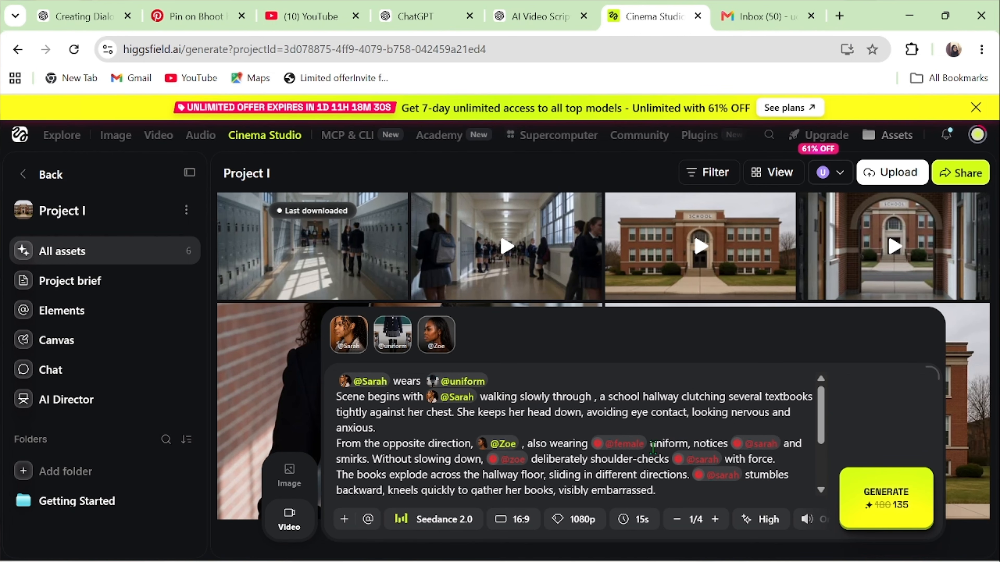
pyautogui.moveTo(693, 453)
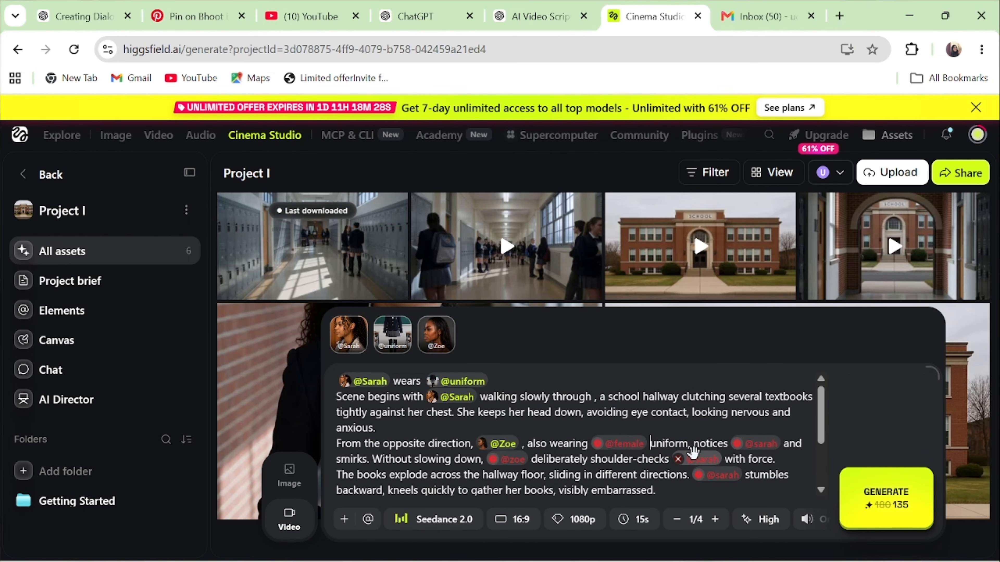
pyautogui.press('BackSpace')
pyautogui.press('BackSpace')
pyautogui.press('BackSpace')
pyautogui.press('BackSpace')
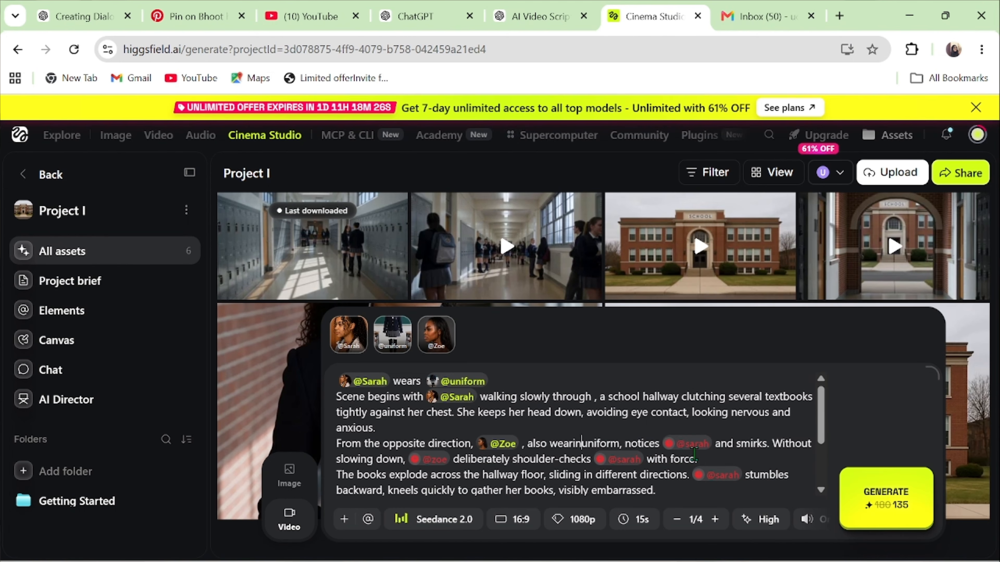
pyautogui.write('g ')
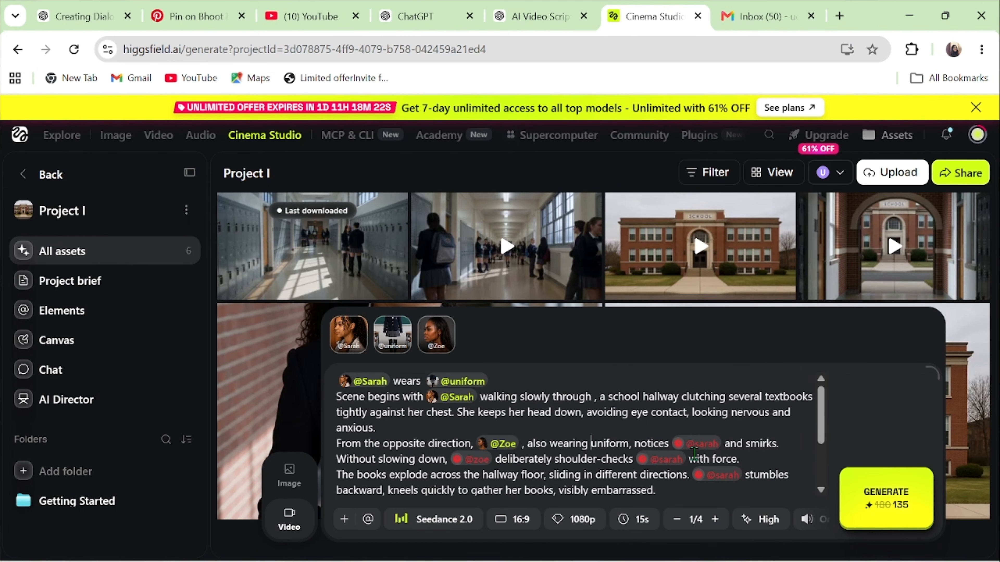
pyautogui.write('@')
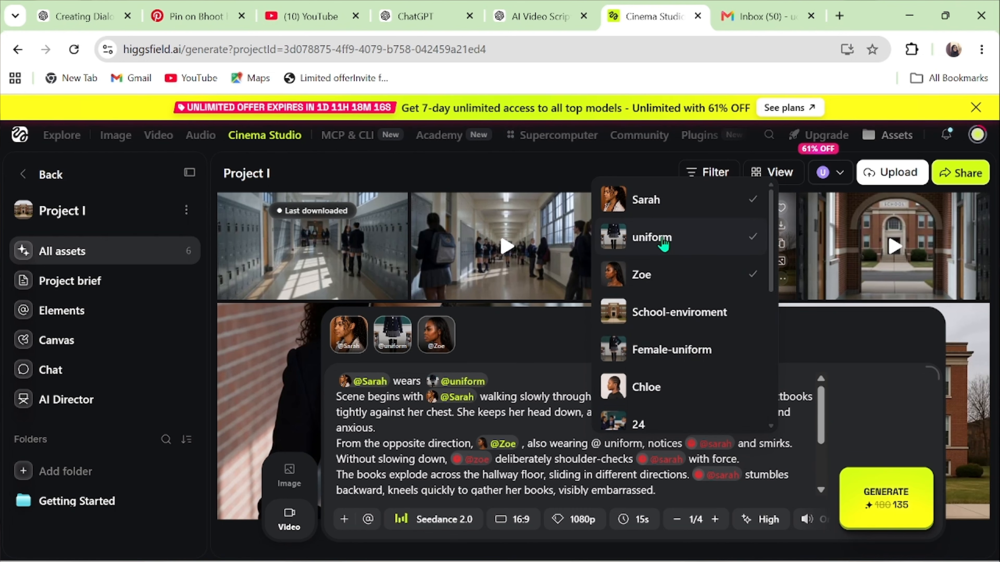
pyautogui.click(664, 241)
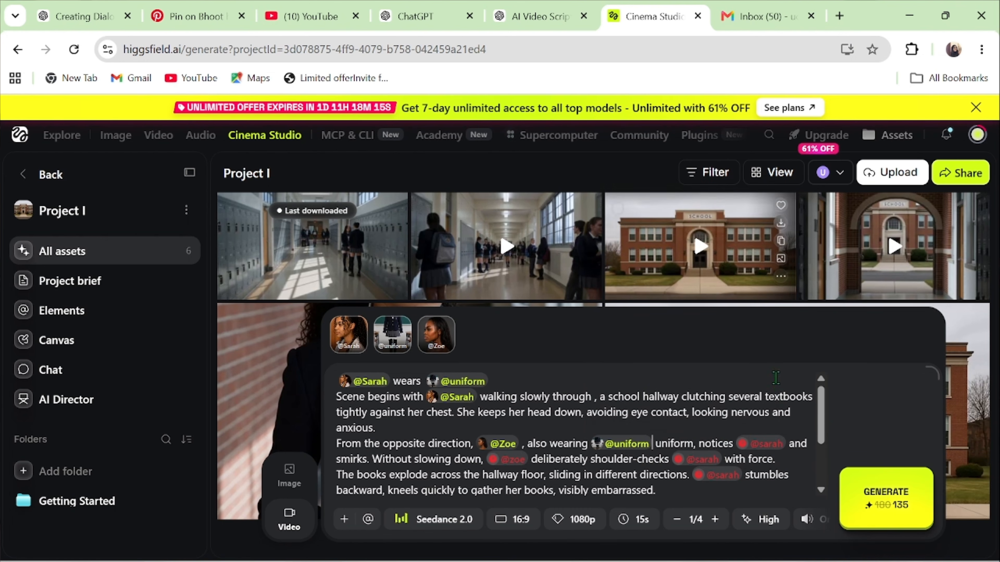
pyautogui.click(771, 445)
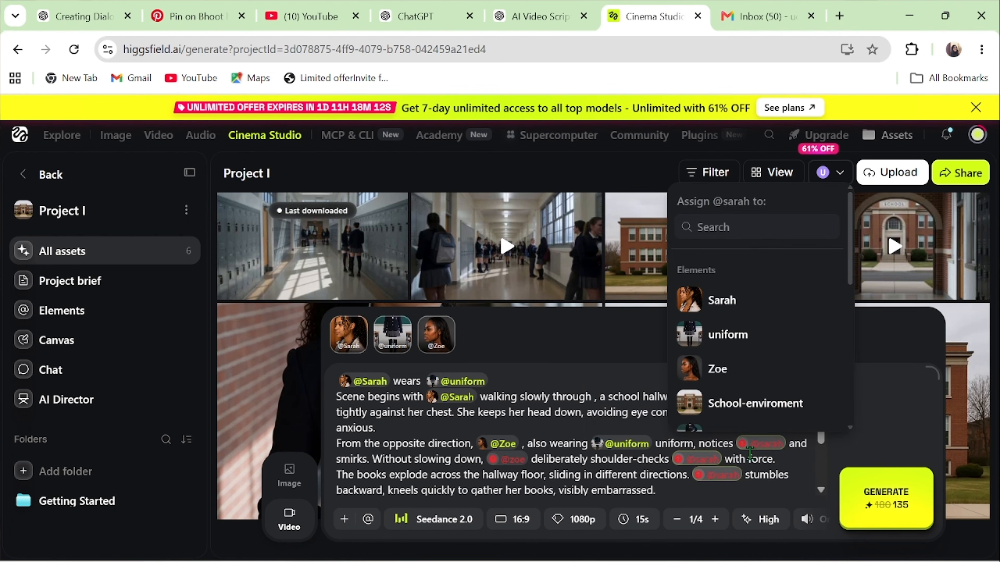
pyautogui.click(743, 447)
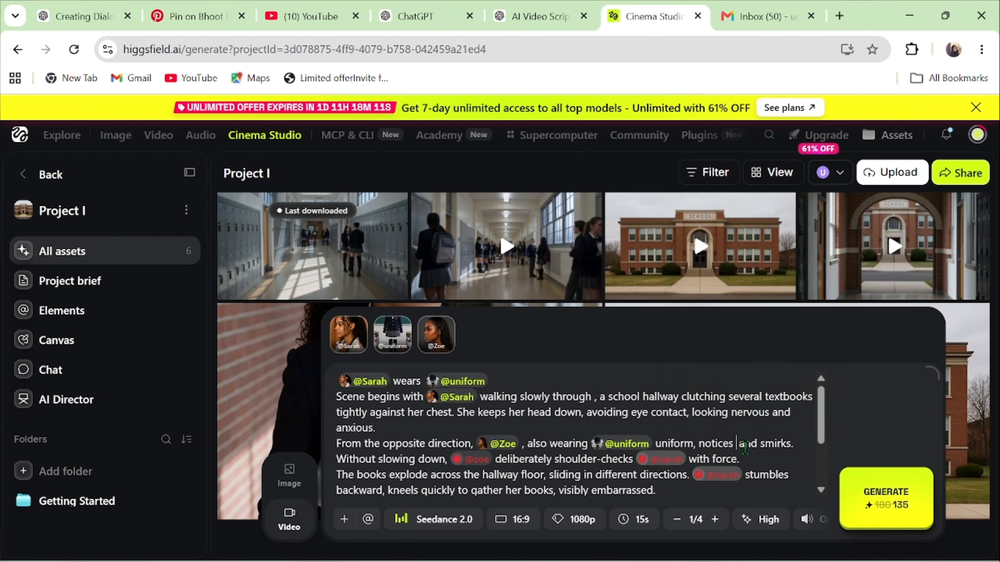
pyautogui.scroll(-3, 745, 447)
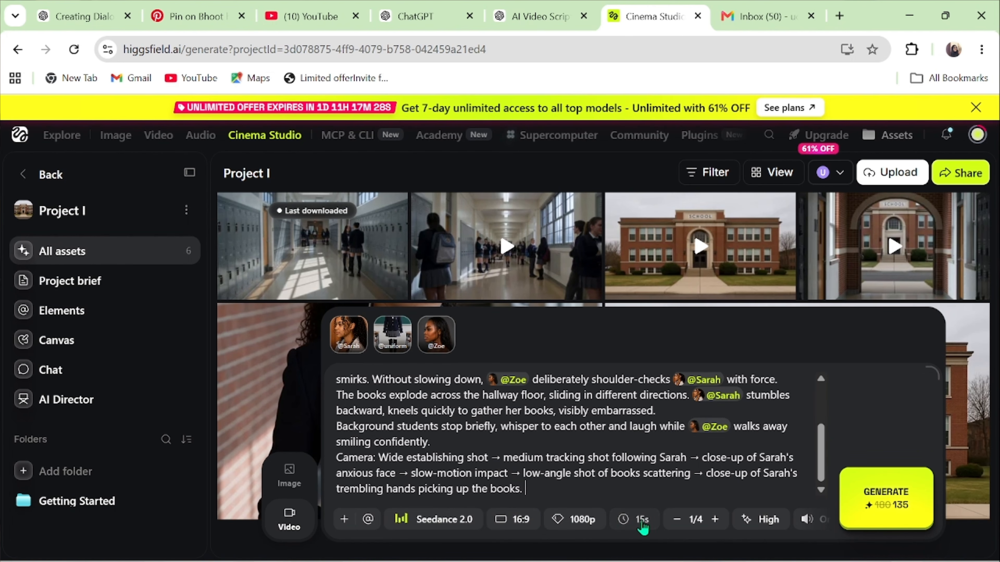
# Set the video's duration to 9 s
pyautogui.click(642, 522)
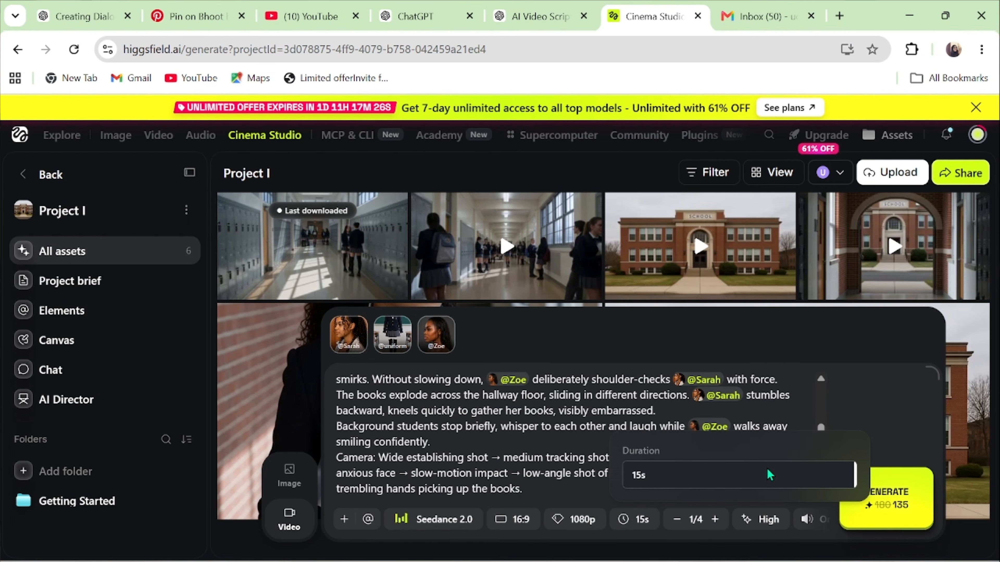
pyautogui.click(750, 471)
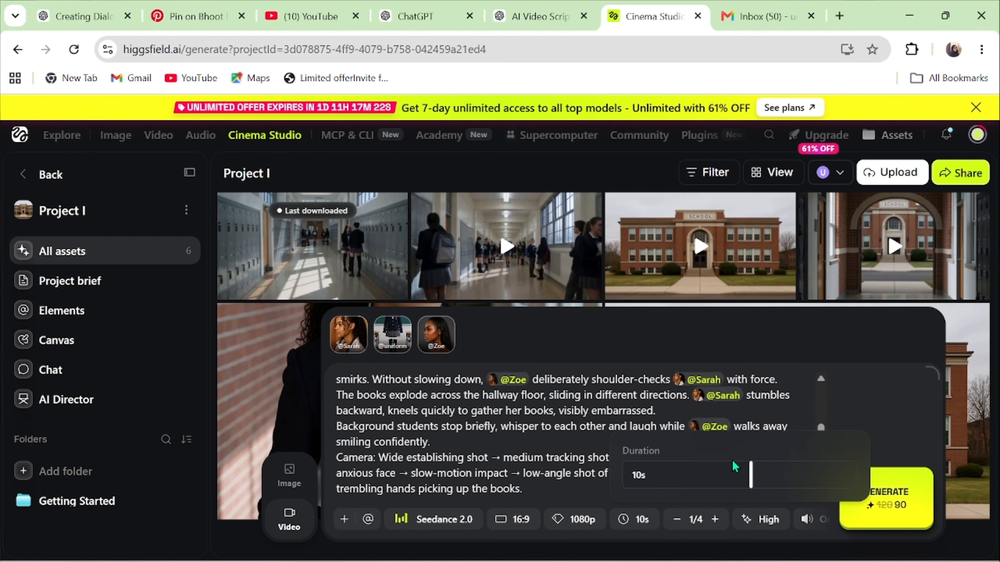
pyautogui.click(730, 471)
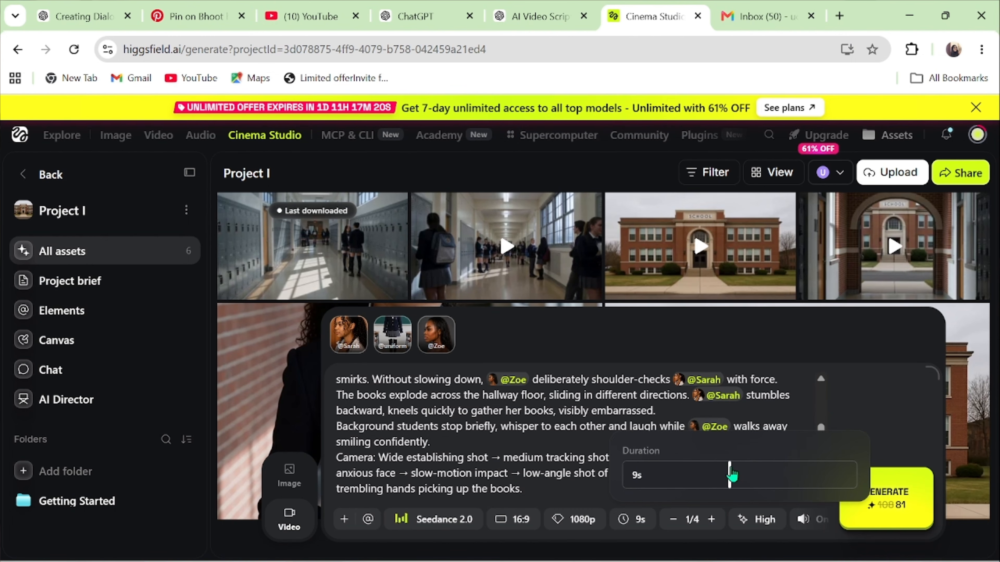